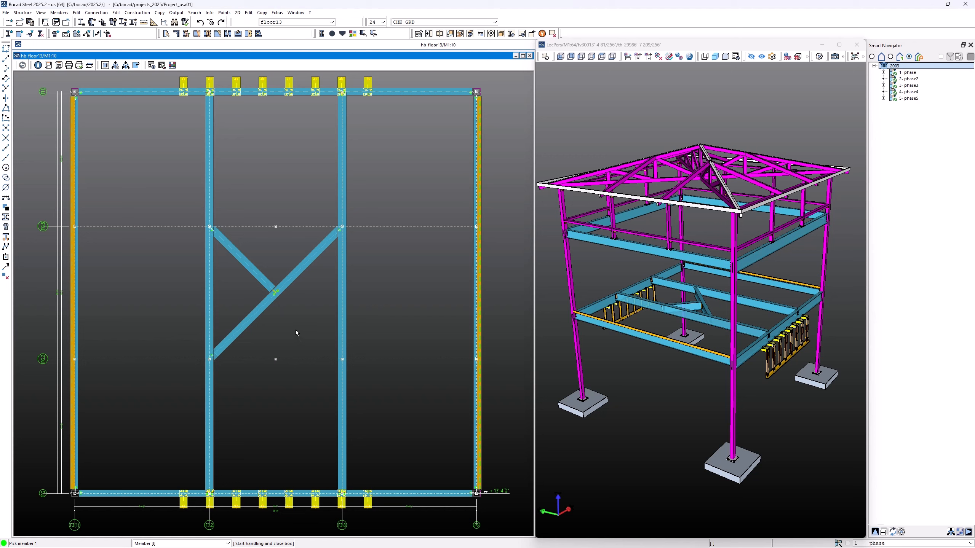
# Create a front member-plane view of the lower floor's front edge beam in a new window.
pyautogui.rightClick(540, 330)
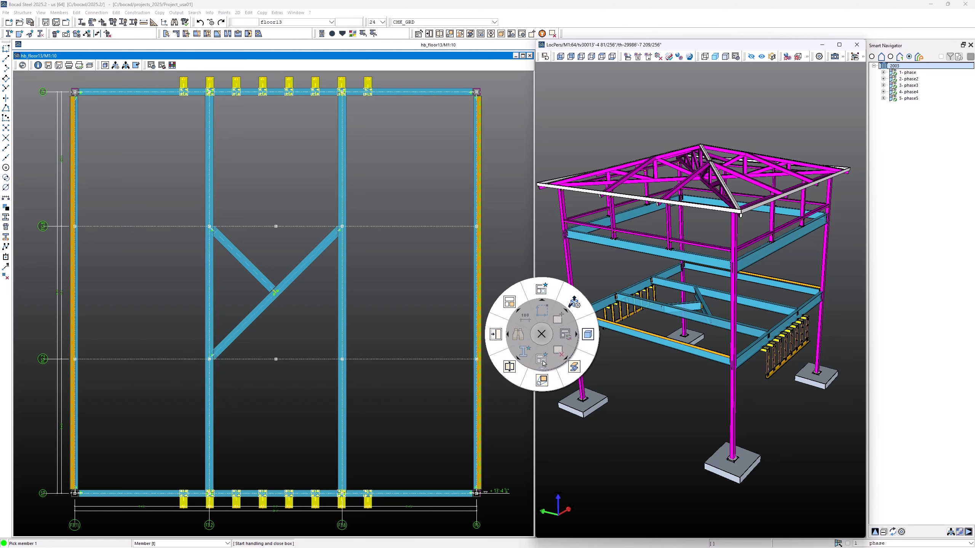
pyautogui.click(573, 365)
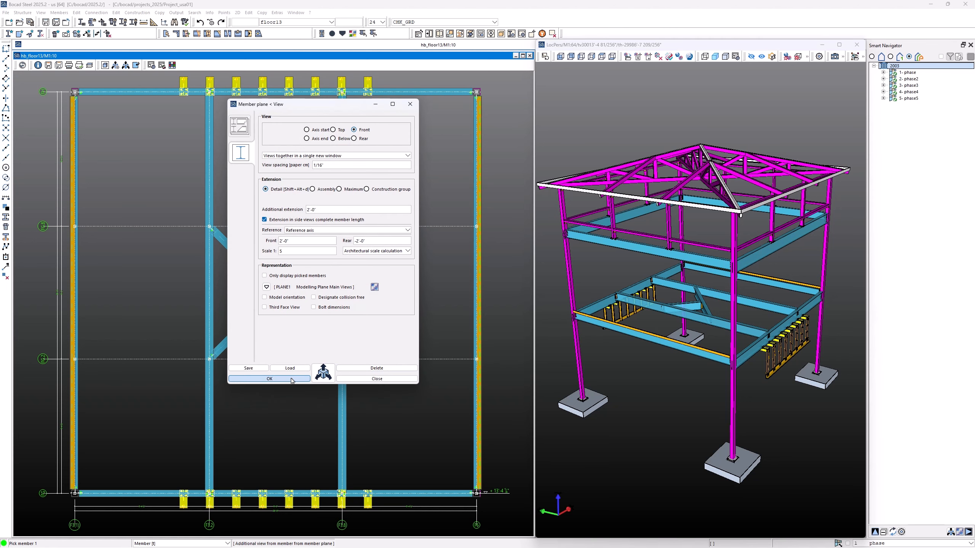
pyautogui.click(292, 378)
pyautogui.click(626, 338)
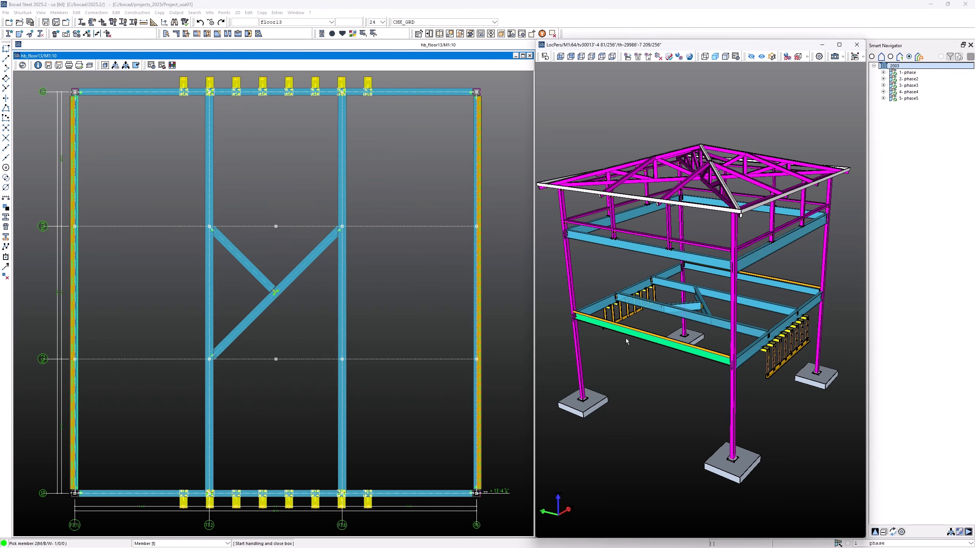
pyautogui.middleClick(626, 338)
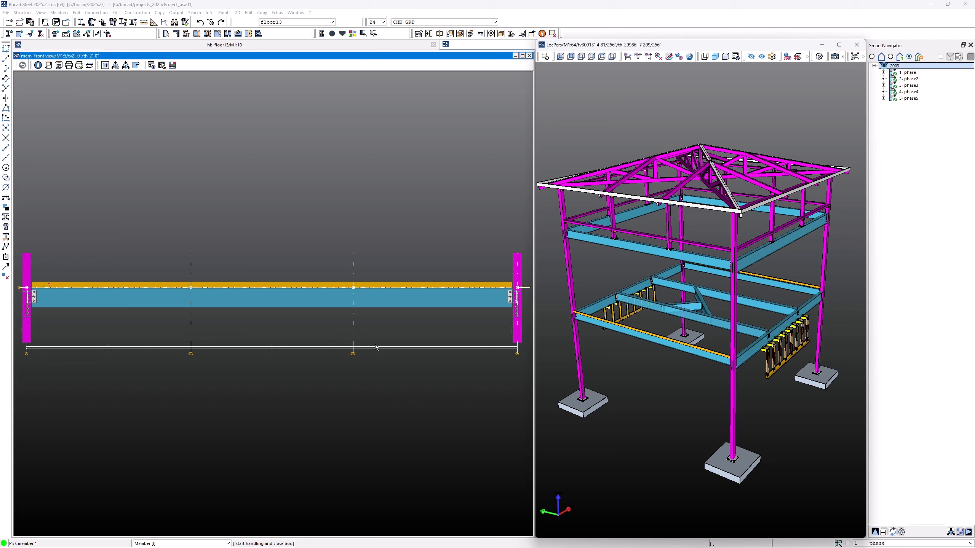
# Start a square plate member with a height of 6" and a width of 6".
pyautogui.click(58, 14)
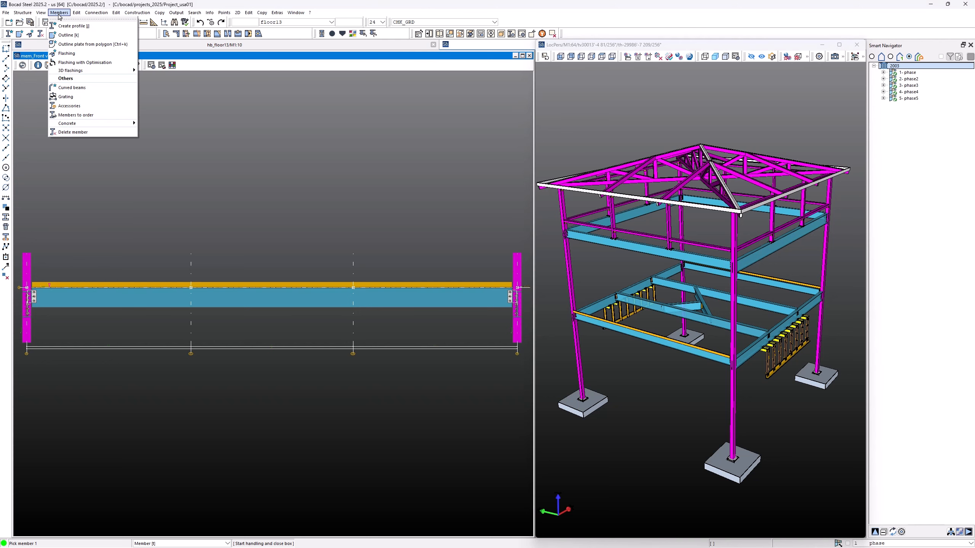
pyautogui.click(70, 35)
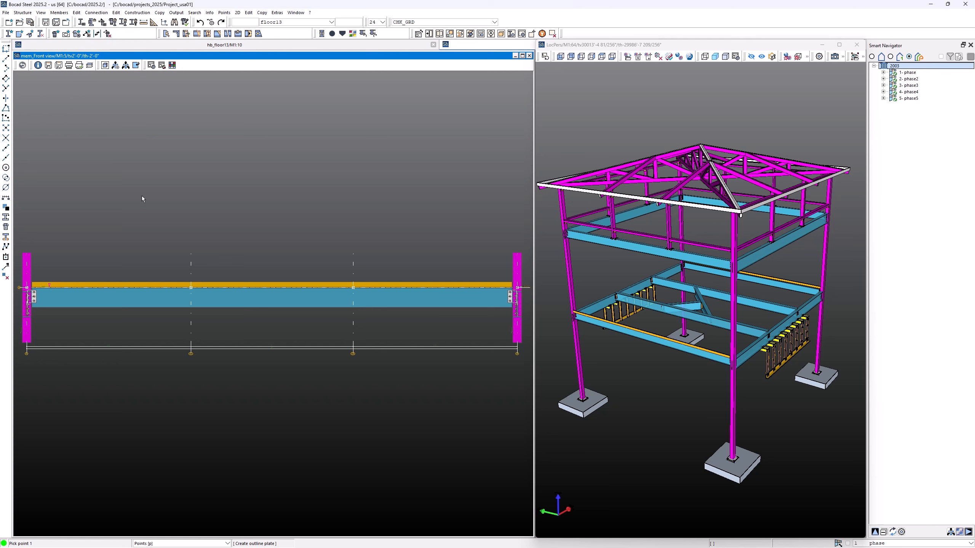
pyautogui.click(318, 174)
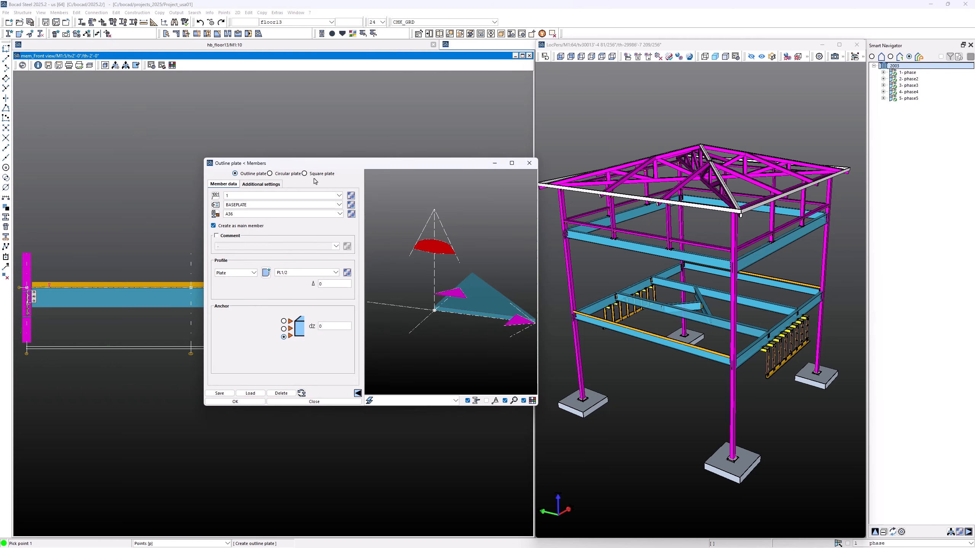
pyautogui.doubleClick(332, 284)
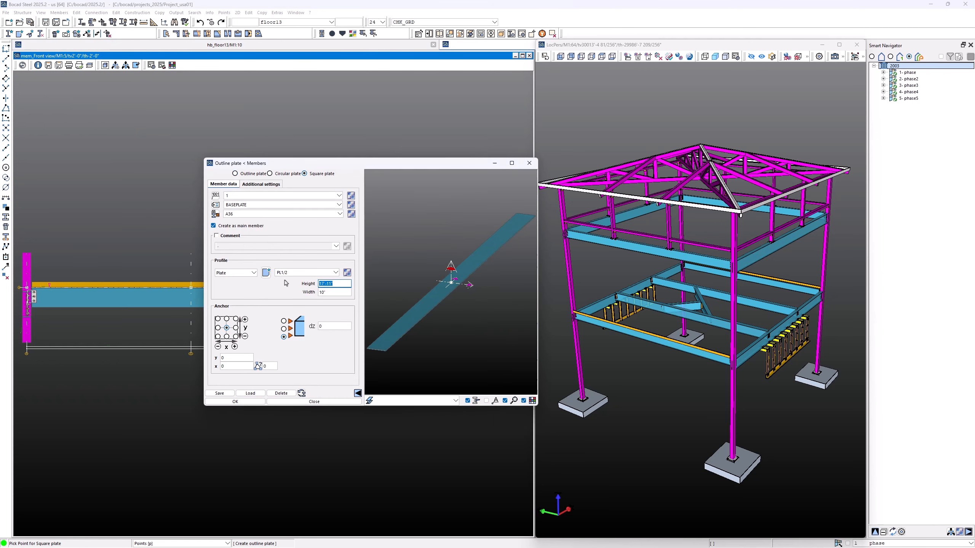
pyautogui.write('6"')
pyautogui.press('Tab')
pyautogui.write('6')
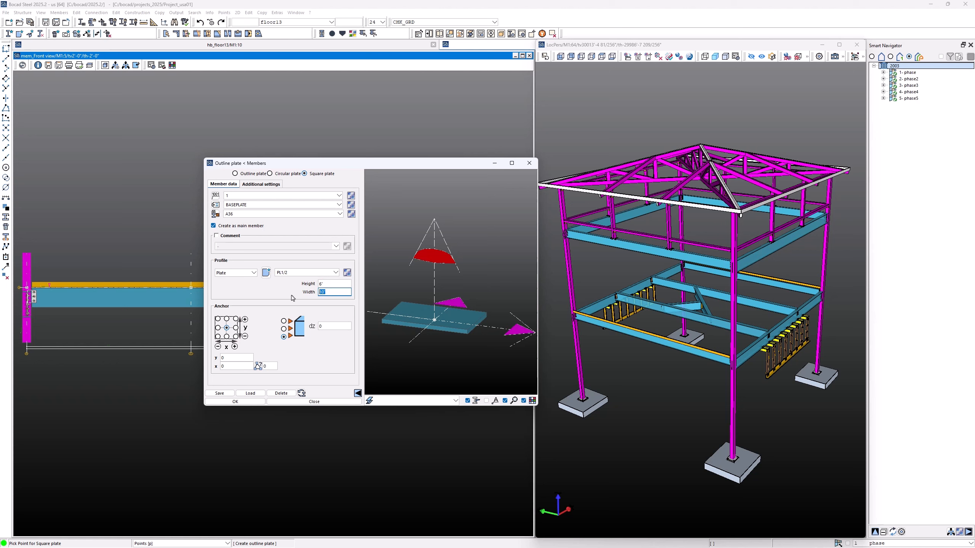
pyautogui.write('"')
# Set the square plate's profile to PL2 with a mid-thickness anchor and place it freely on the beam web, left of the first intermediate grid line.
pyautogui.moveTo(281, 272); pyautogui.dragTo(308, 276)
pyautogui.write('2')
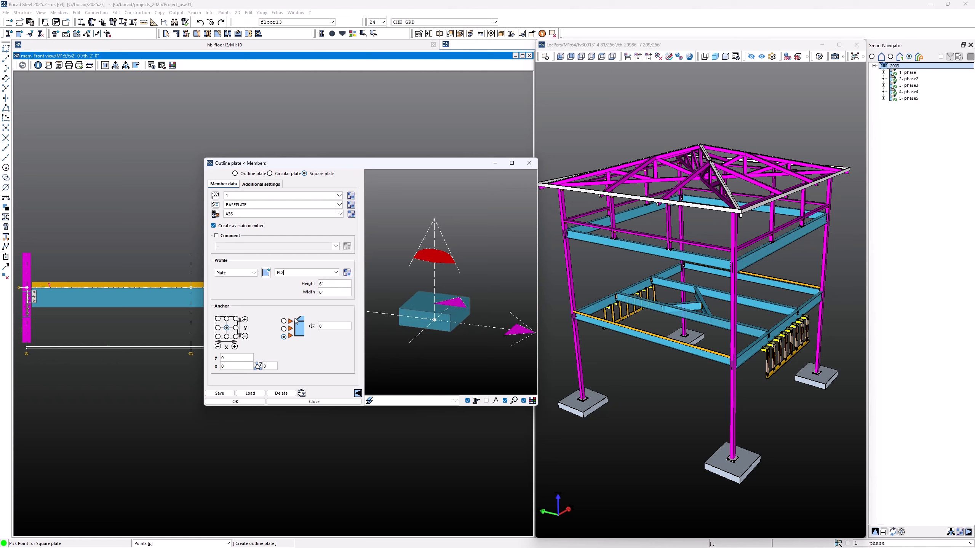
pyautogui.click(284, 329)
pyautogui.click(249, 402)
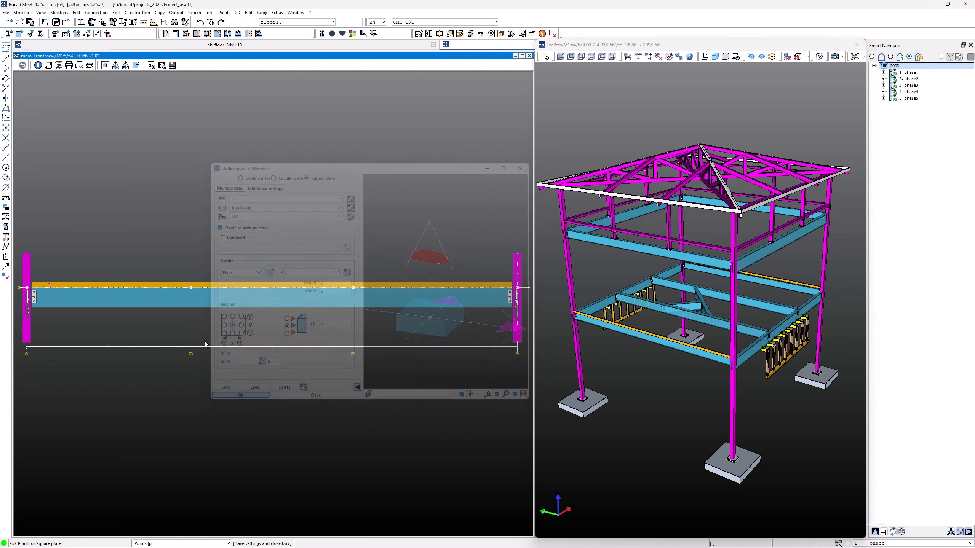
pyautogui.press('c')
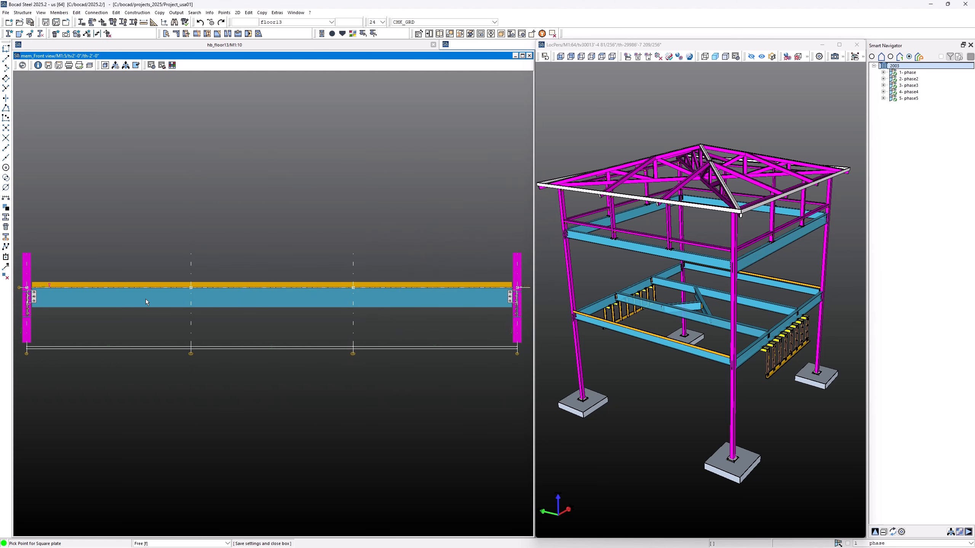
pyautogui.click(154, 299)
# Open the outline of the small square plate on the beam web in its own editing view.
pyautogui.rightClick(159, 304)
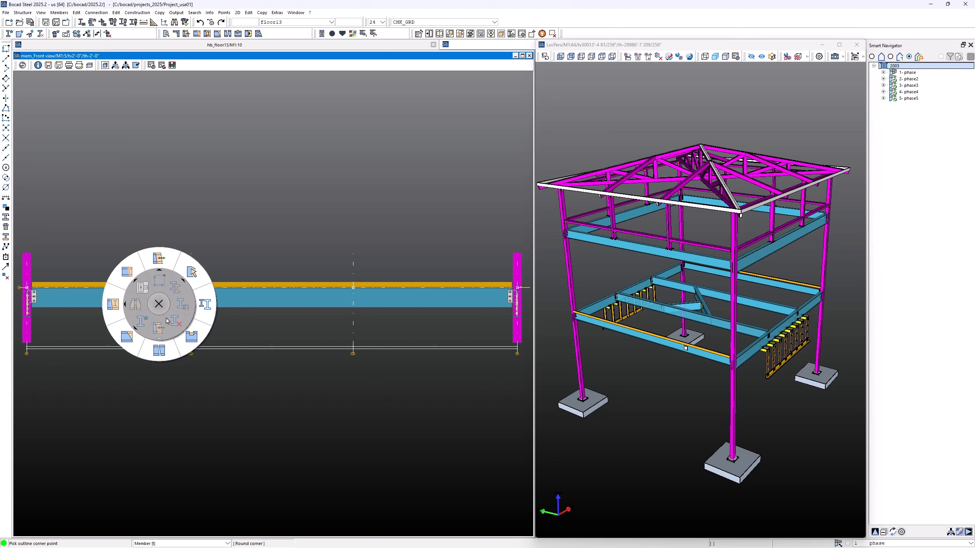
pyautogui.click(160, 329)
pyautogui.click(175, 296)
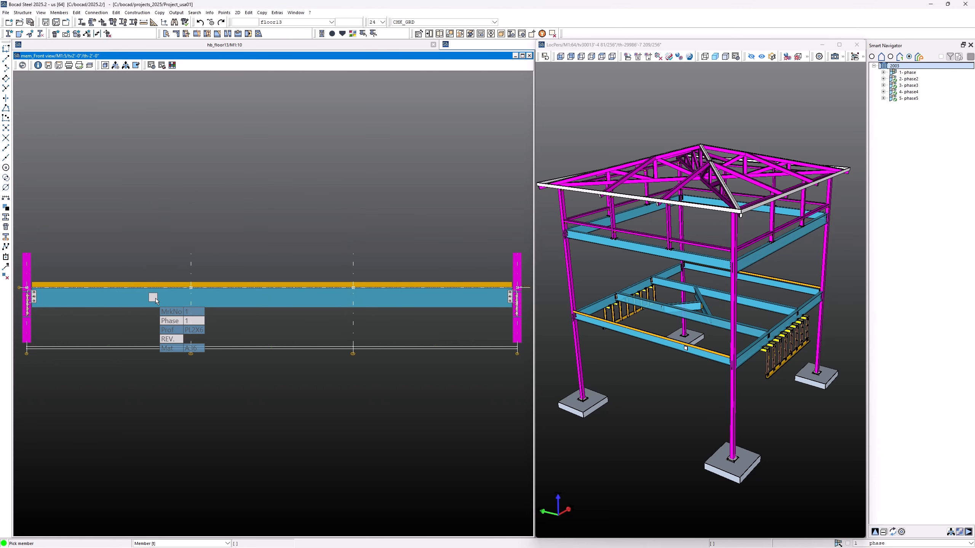
pyautogui.click(156, 298)
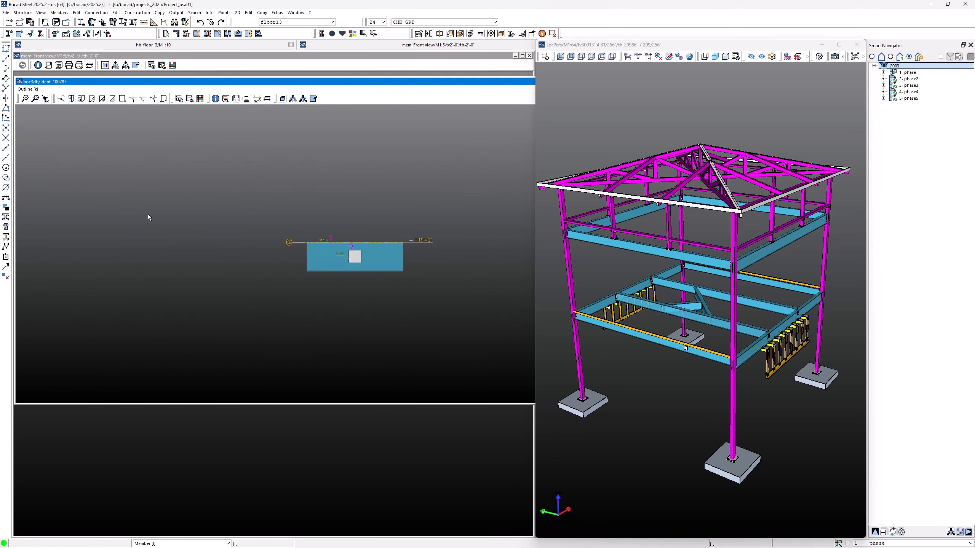
# Round all four outer corners of the square plate's outline with the preset radius and resolution.
pyautogui.click(153, 99)
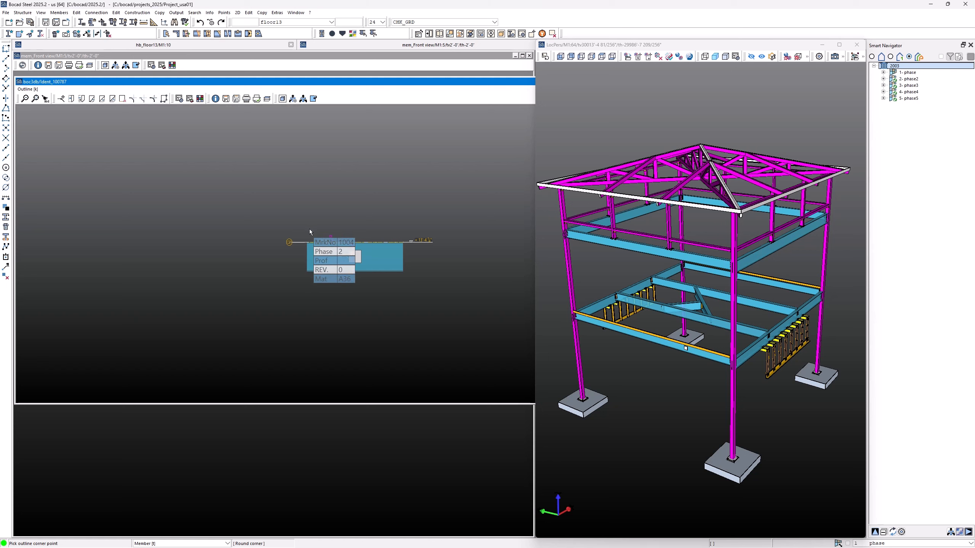
pyautogui.click(348, 250)
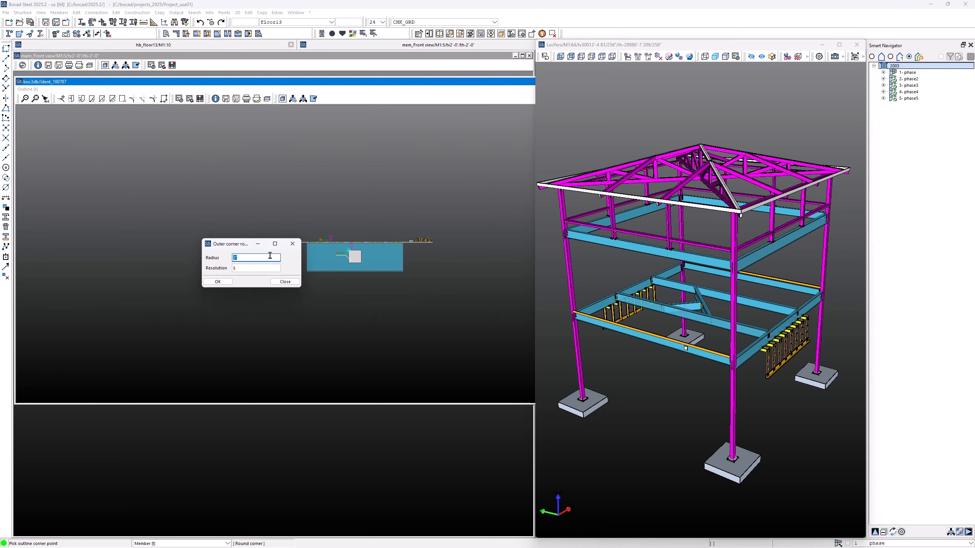
pyautogui.click(217, 282)
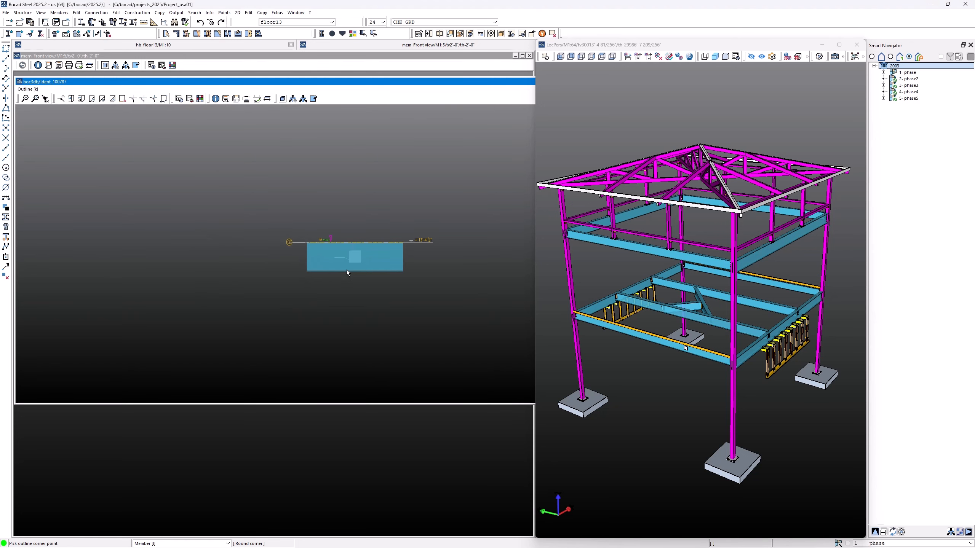
pyautogui.click(361, 251)
pyautogui.click(217, 282)
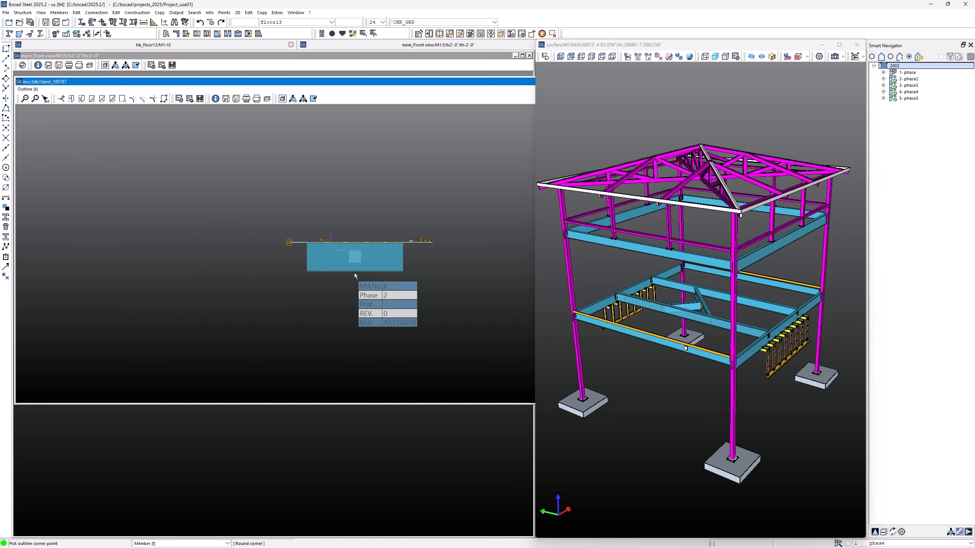
pyautogui.click(362, 263)
pyautogui.click(231, 283)
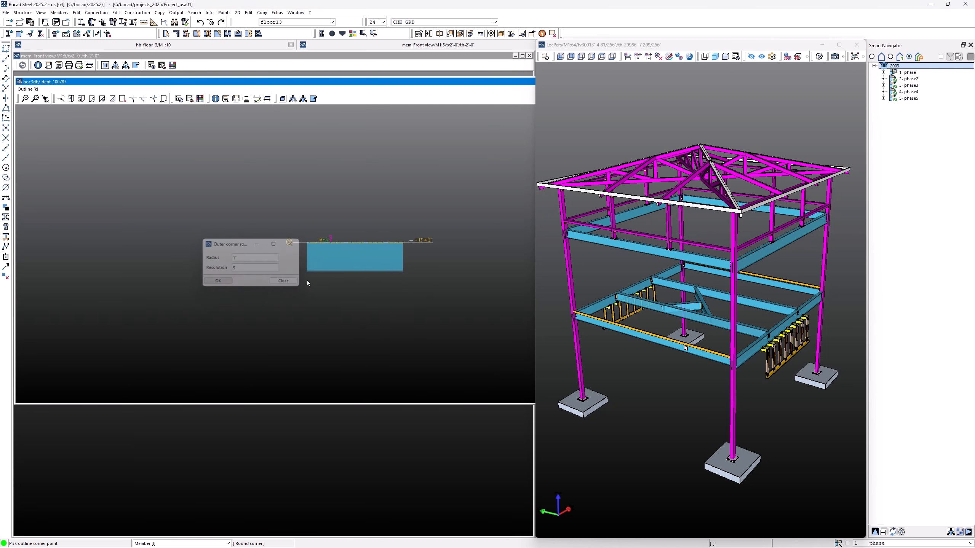
pyautogui.click(352, 263)
pyautogui.click(217, 282)
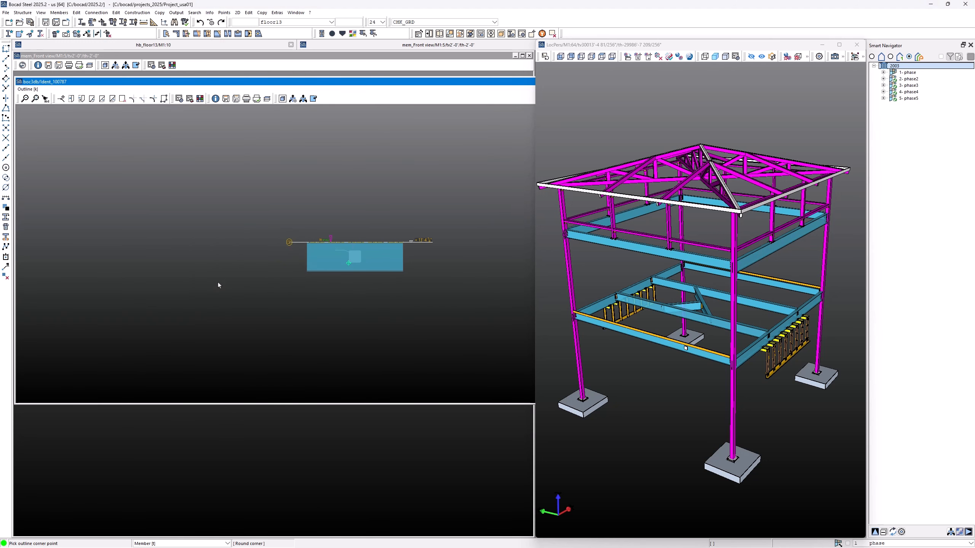
# Close the plate's outline editing view without saving the view.
pyautogui.click(19, 82)
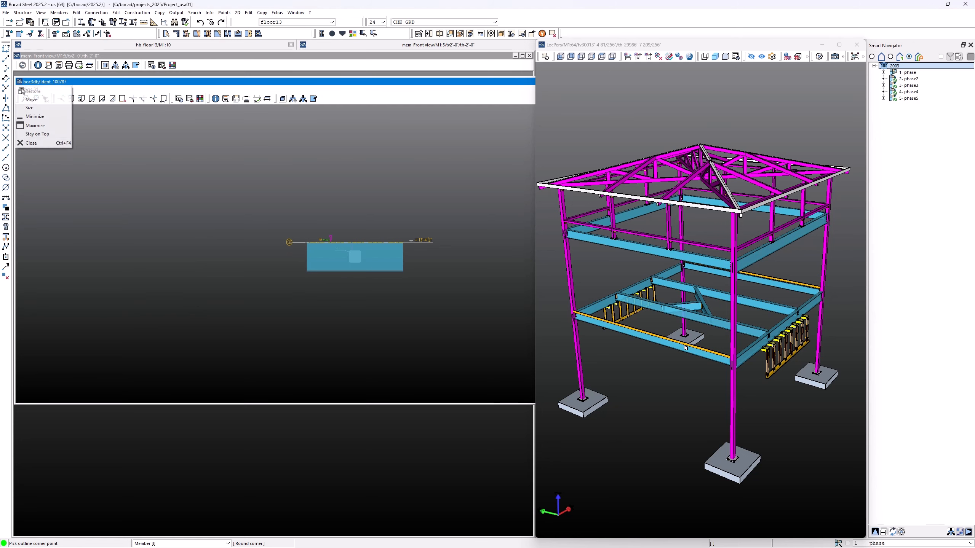
pyautogui.click(32, 143)
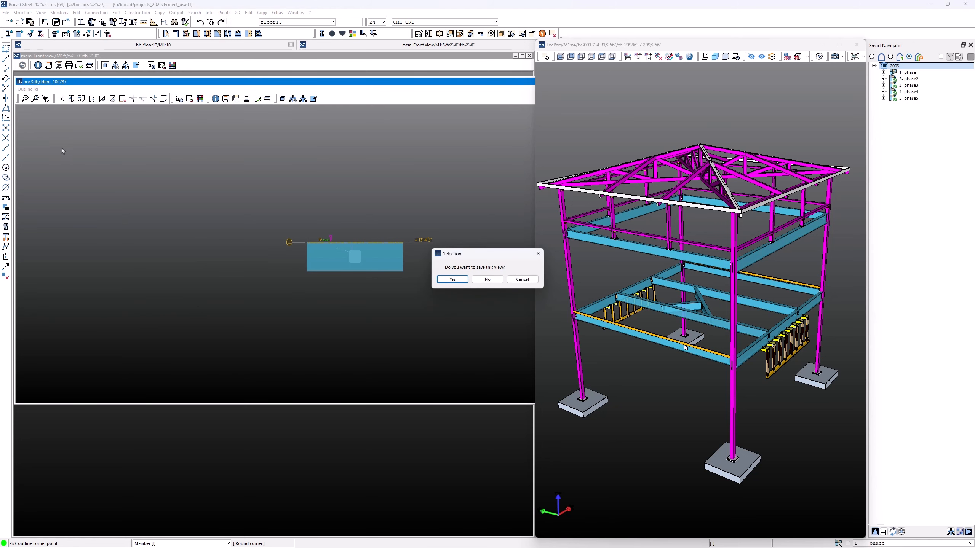
pyautogui.click(485, 280)
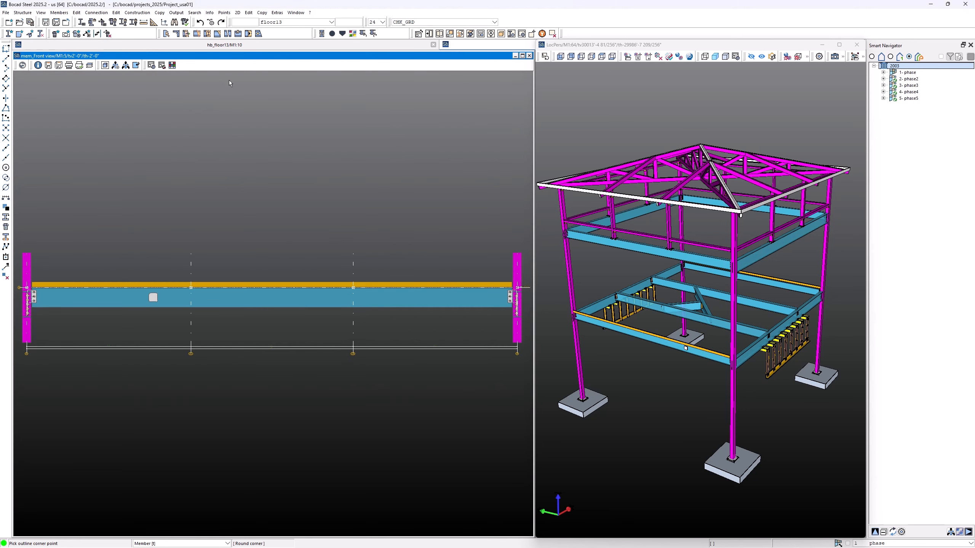
# Punch the beam web with the rounded plate through Volume modification, using punching with member and a full-volume tool part.
pyautogui.rightClick(160, 301)
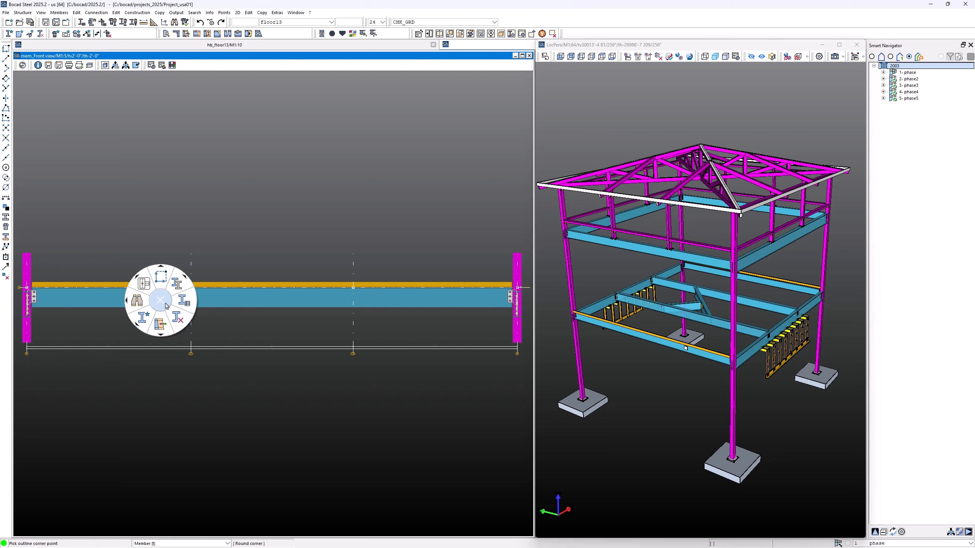
pyautogui.click(160, 325)
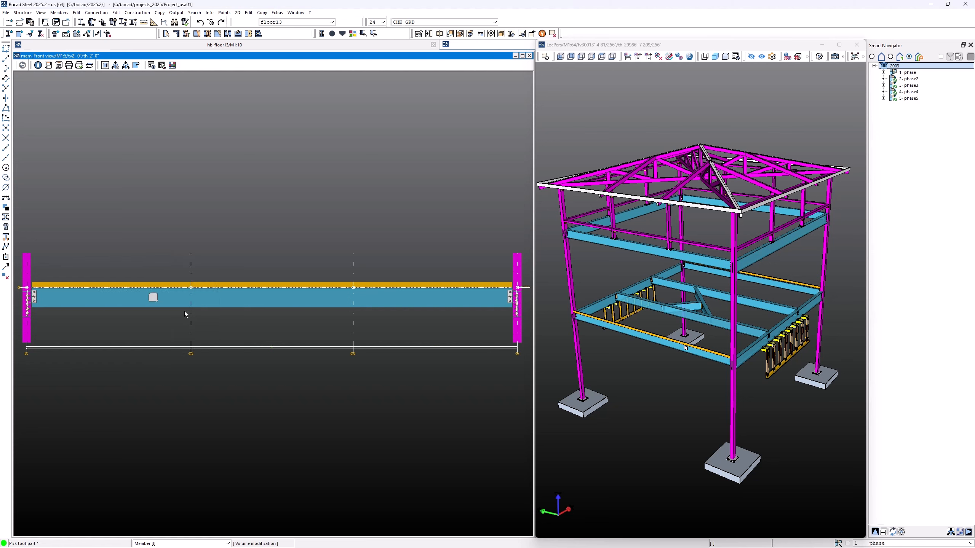
pyautogui.rightClick(170, 306)
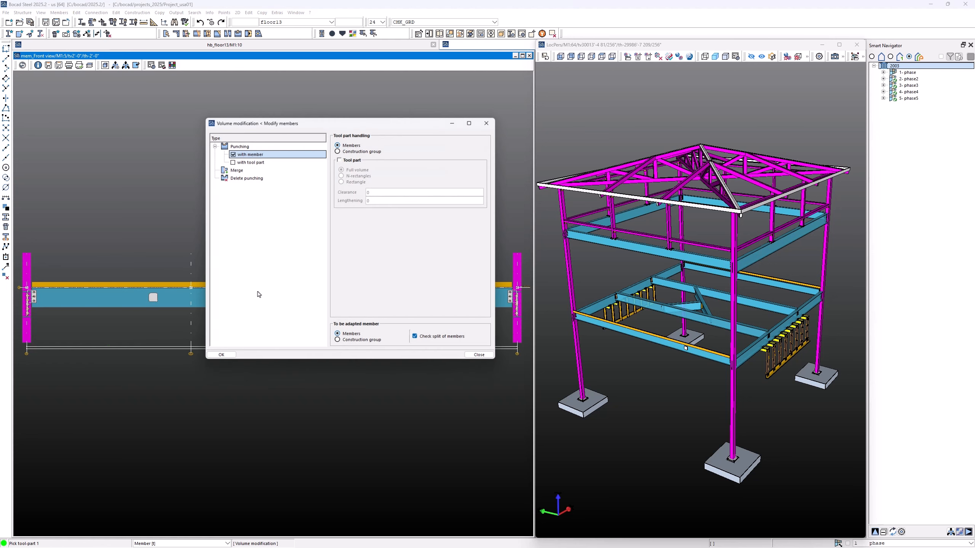
pyautogui.click(252, 155)
pyautogui.click(340, 160)
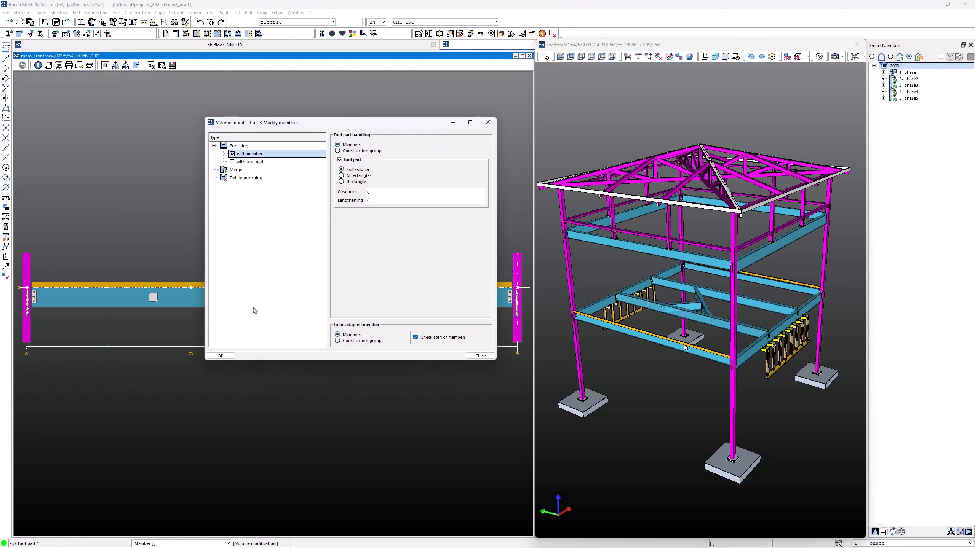
pyautogui.click(221, 356)
pyautogui.click(156, 304)
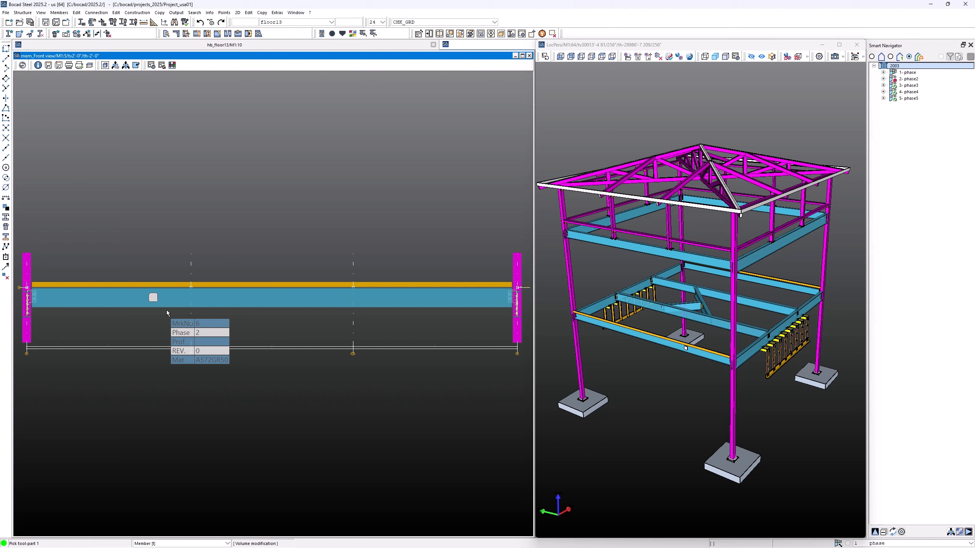
# Delete the rounded plate used as the punching tool and inspect the opening in the beam web.
pyautogui.rightClick(162, 255)
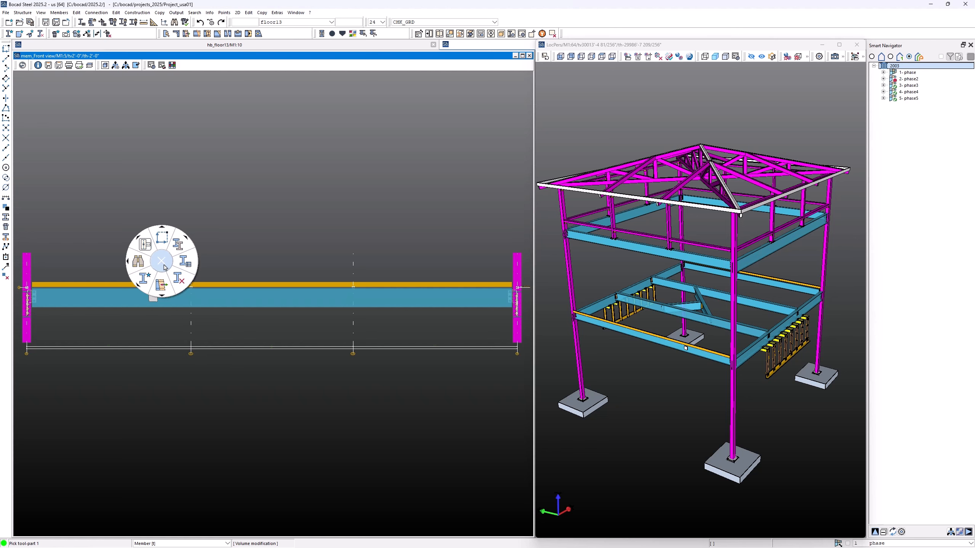
pyautogui.click(170, 285)
pyautogui.click(152, 297)
pyautogui.click(166, 312)
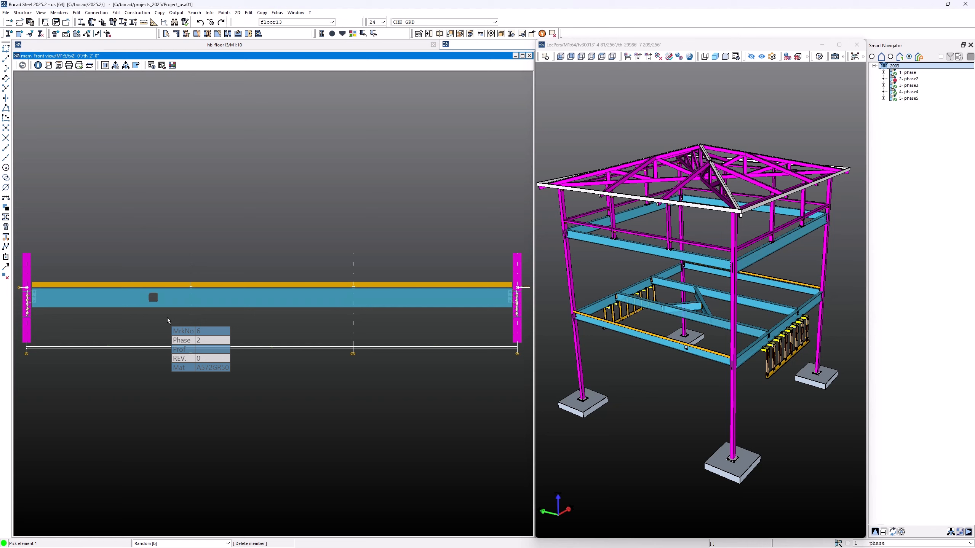
pyautogui.scroll(3, 153, 306)
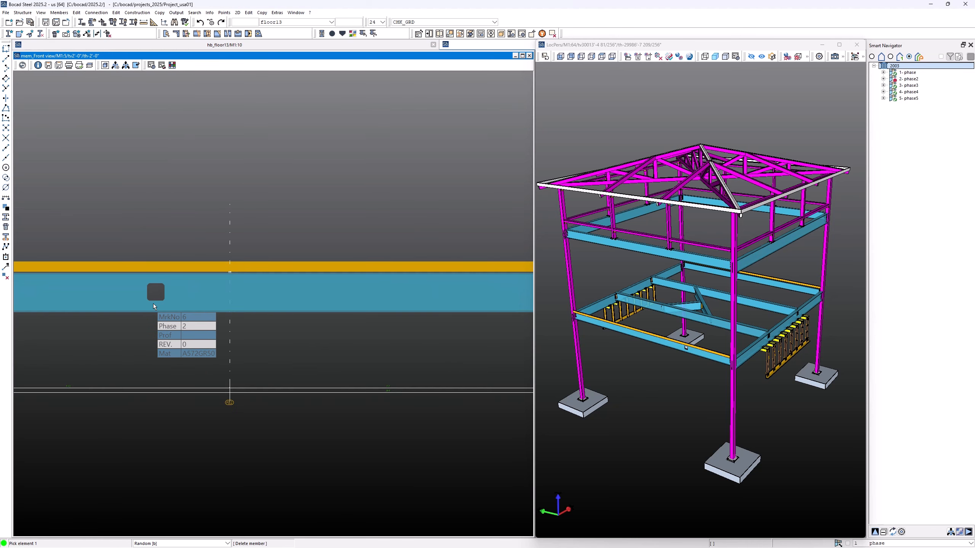
pyautogui.scroll(-3, 153, 303)
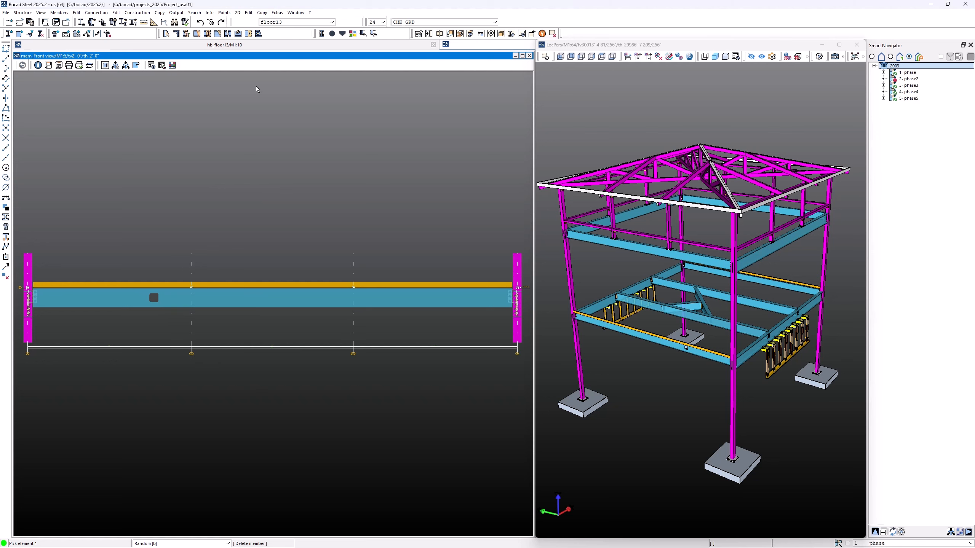
# Open the Detailing box and pick the punched floor beam as the member to detail.
pyautogui.click(258, 33)
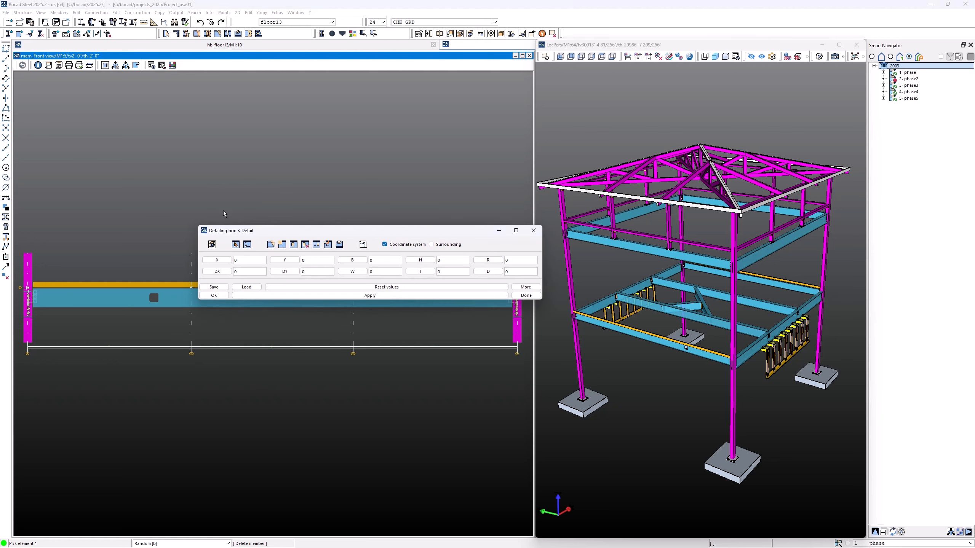
pyautogui.moveTo(257, 235); pyautogui.dragTo(220, 195)
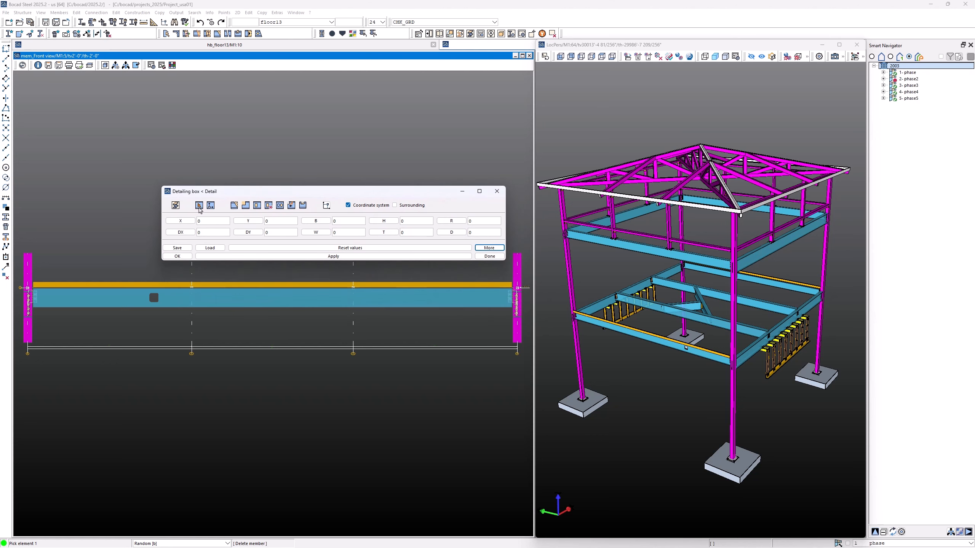
pyautogui.click(199, 205)
pyautogui.click(212, 312)
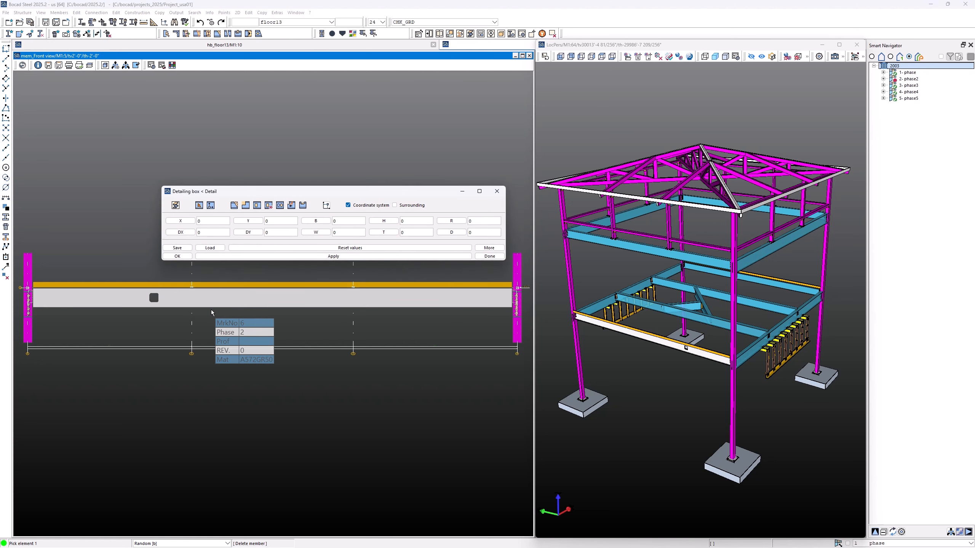
# Set the inner outline to 6 in wide and 6 in high with a 1 in corner radius, and start its creation.
pyautogui.click(342, 221)
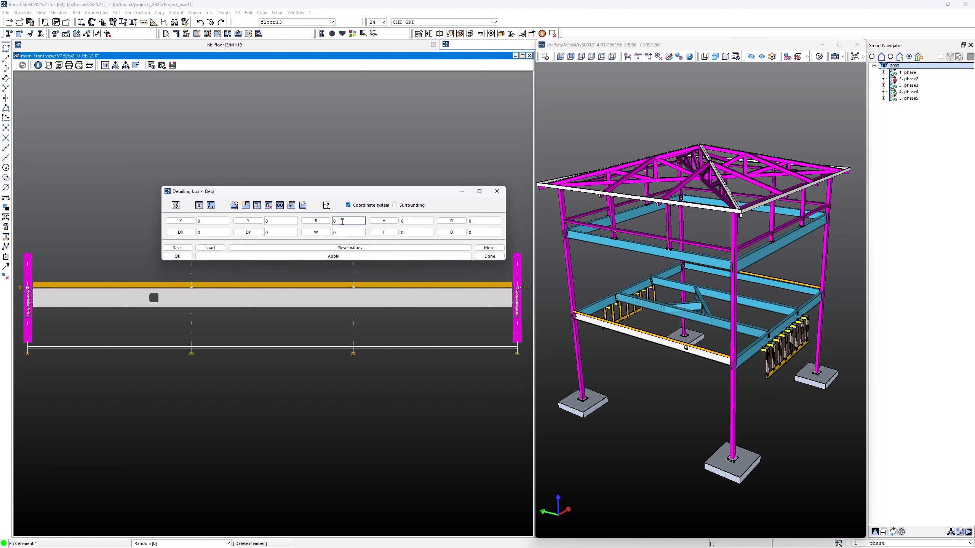
pyautogui.doubleClick(342, 222)
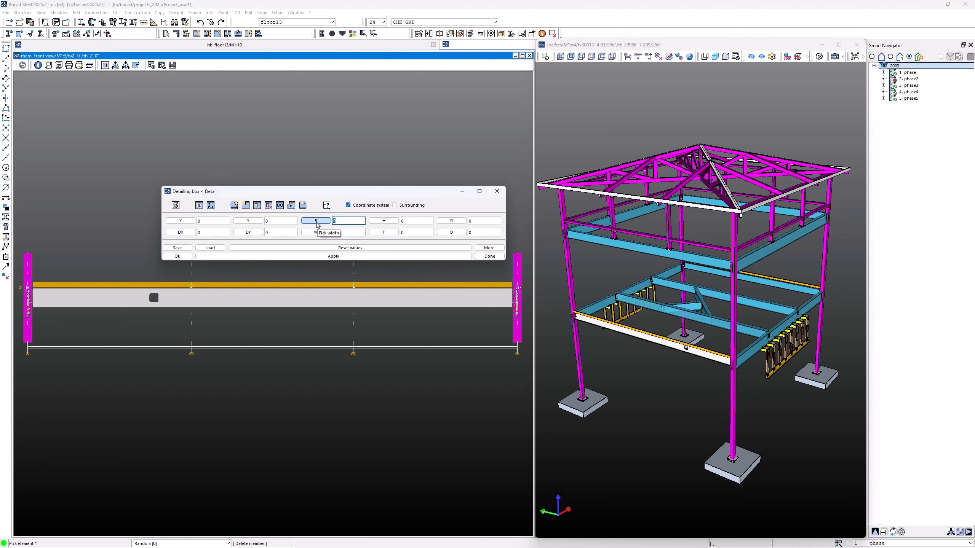
pyautogui.write('6')
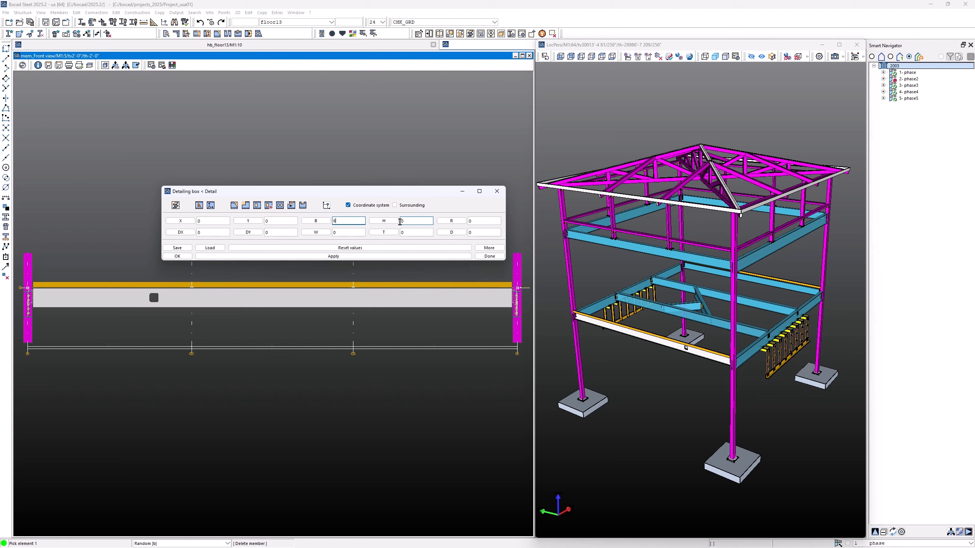
pyautogui.click(405, 222)
pyautogui.click(480, 223)
pyautogui.write('1')
pyautogui.press('Return')
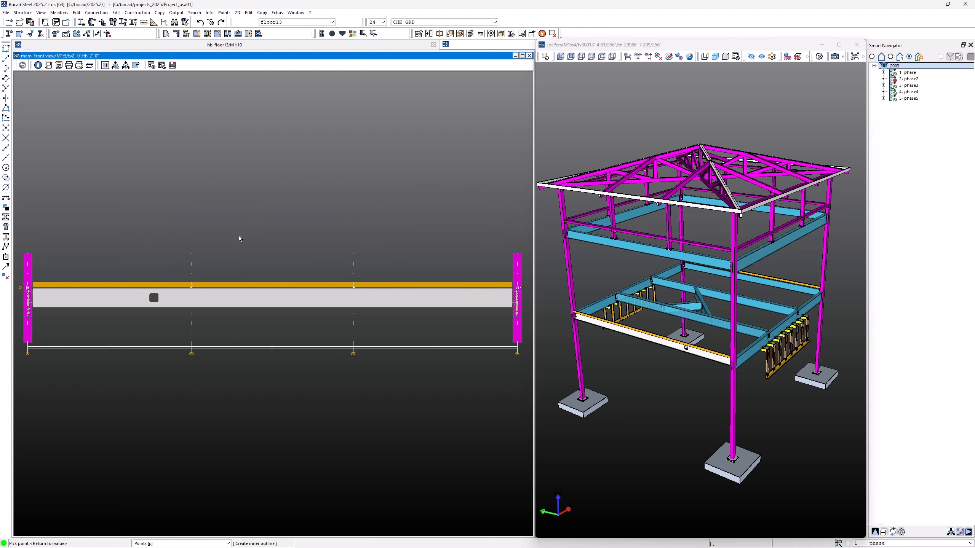
# Place the inner outline at a free point on the beam web, just right of the first intermediate grid line, and finish detailing.
pyautogui.moveTo(222, 303)
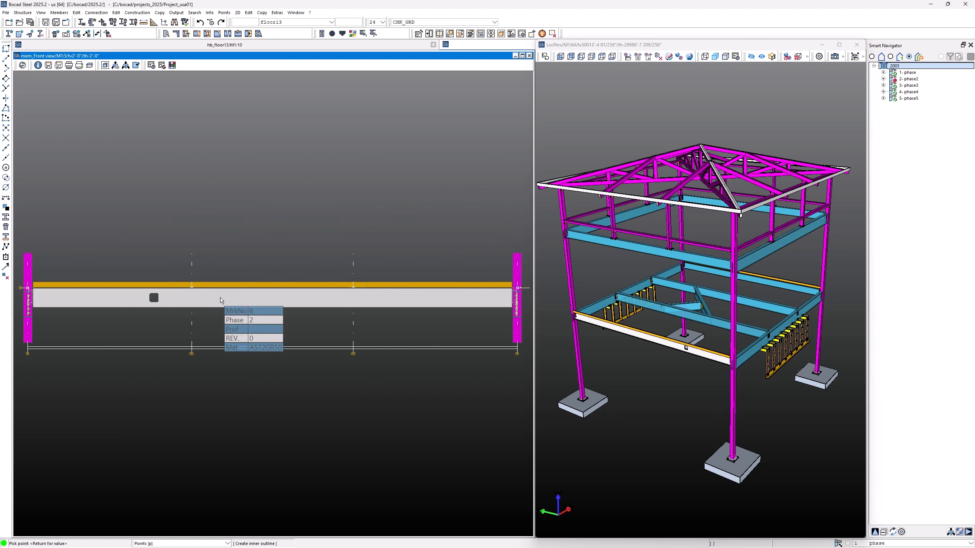
pyautogui.press('f')
pyautogui.click(222, 300)
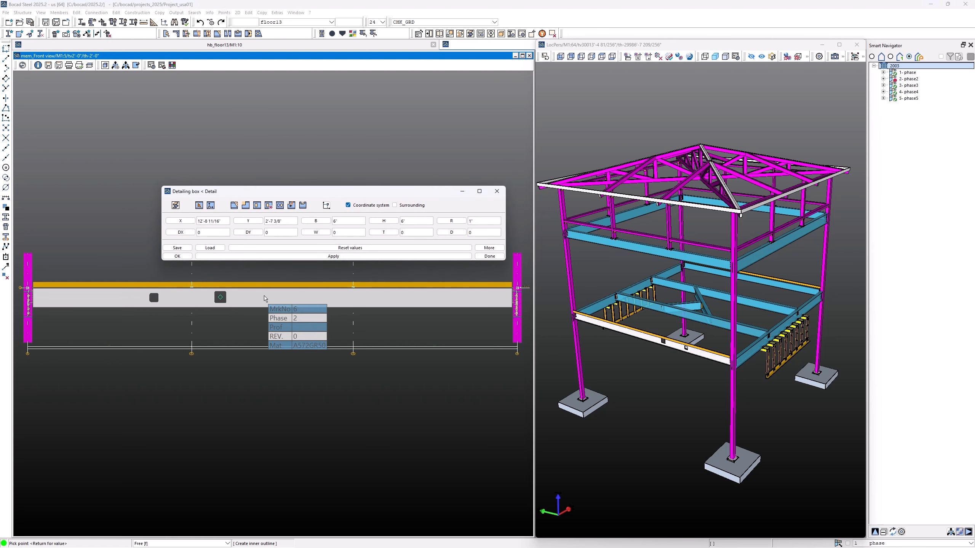
pyautogui.click(489, 256)
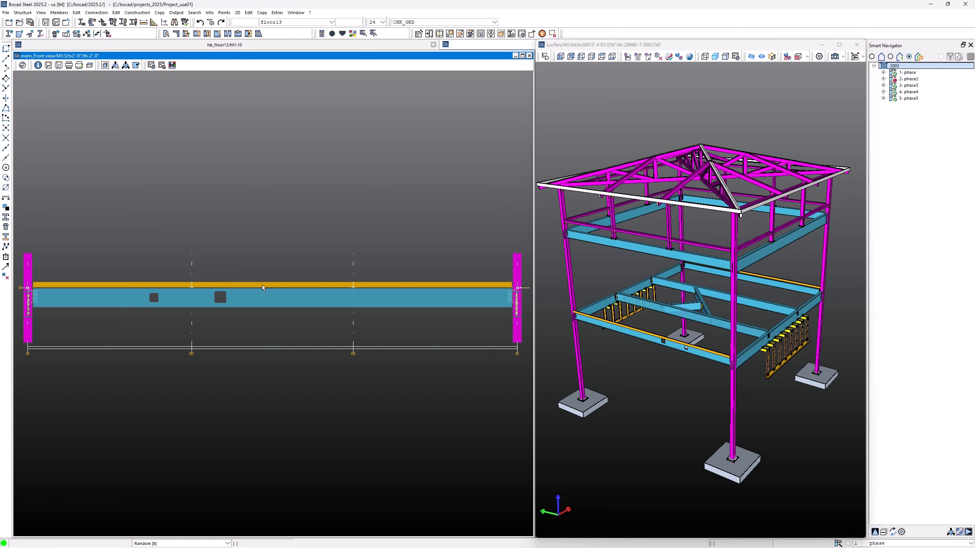
# Start Volume modification from the floor beam, using punching with tool part and the rounded rectangle shape.
pyautogui.rightClick(270, 305)
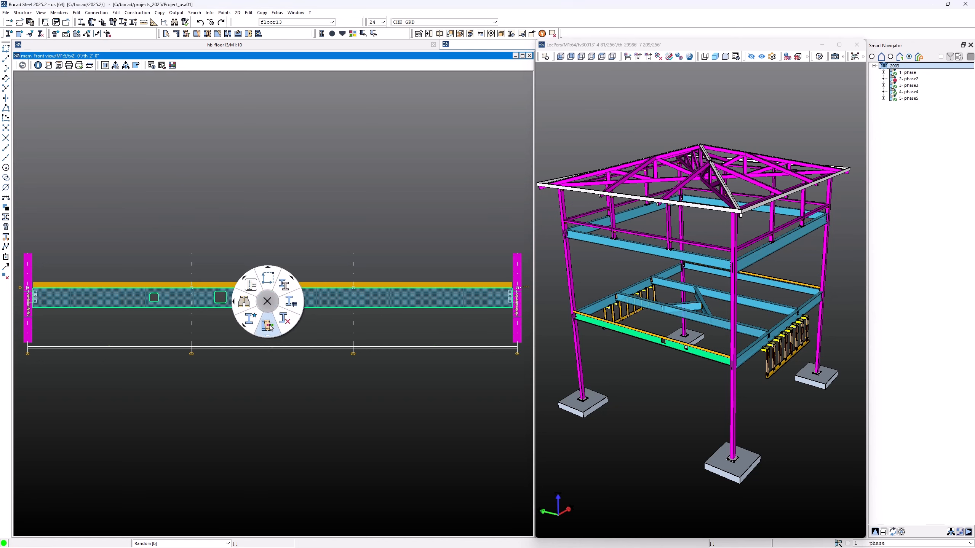
pyautogui.click(270, 326)
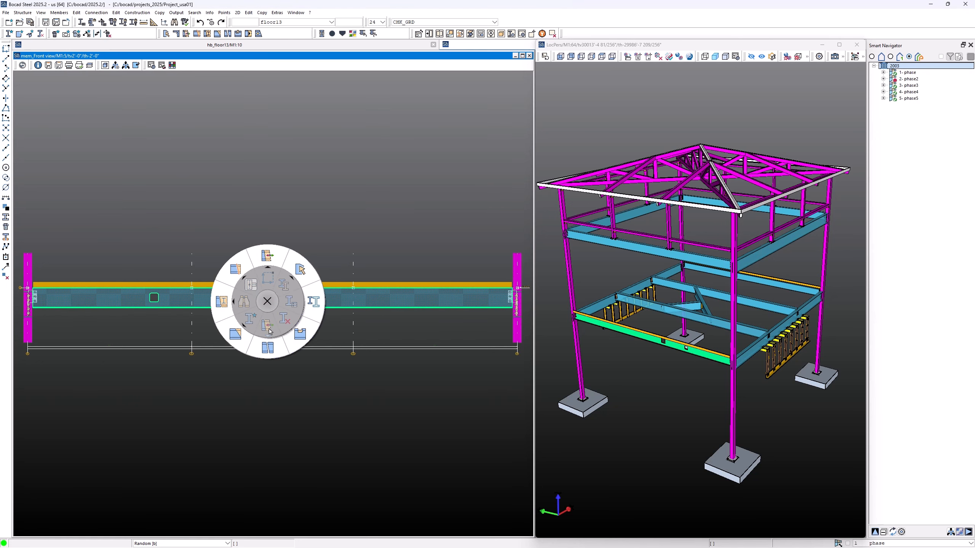
pyautogui.click(294, 327)
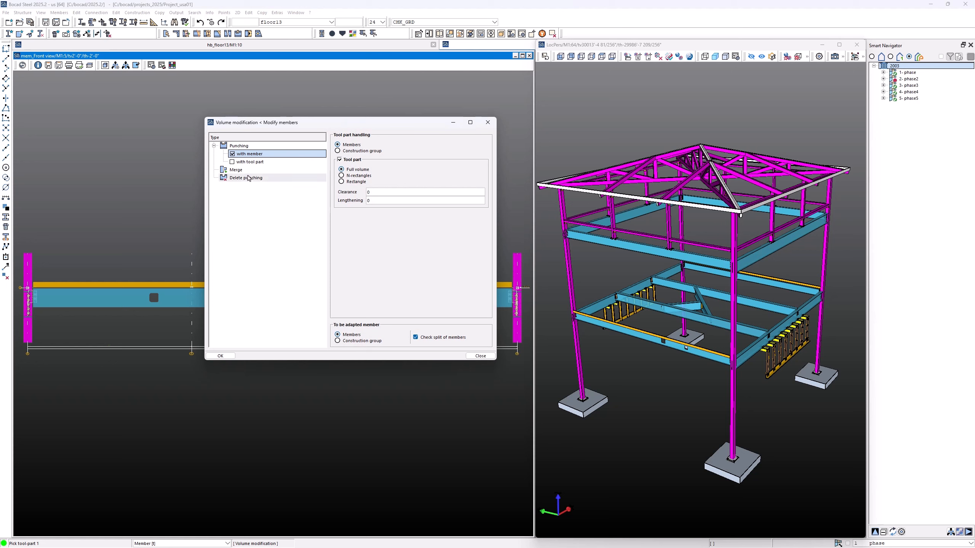
pyautogui.click(248, 162)
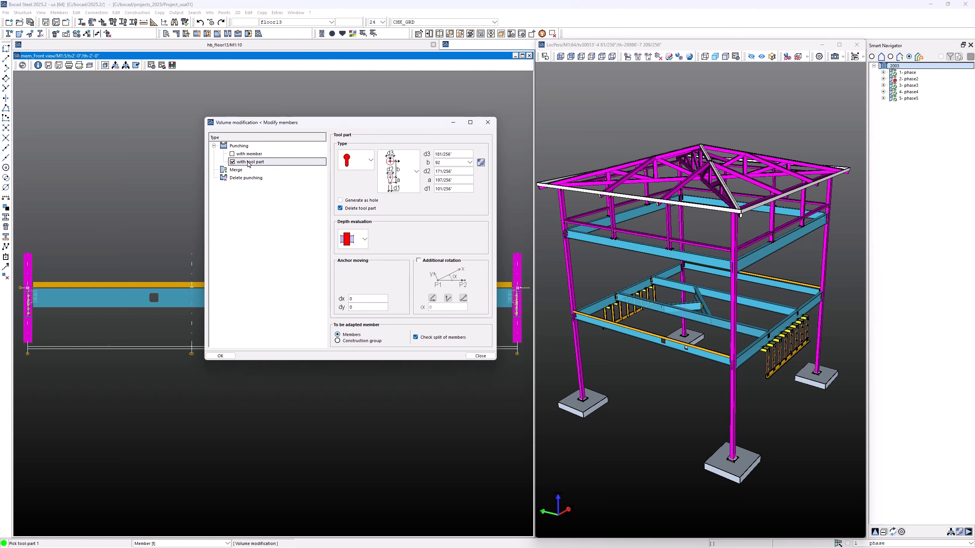
pyautogui.click(356, 160)
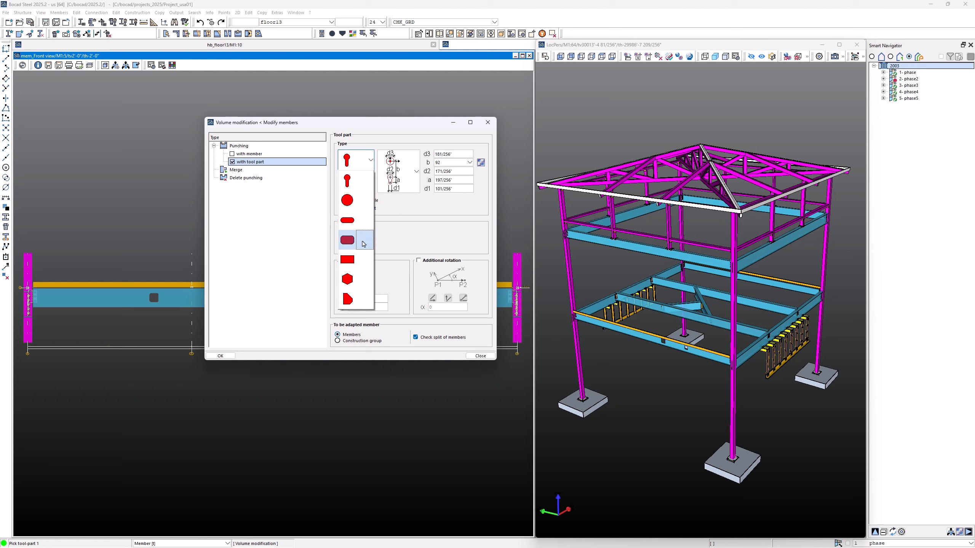
pyautogui.click(363, 243)
# Set the rounded rectangle tool part to radius 1 in, length 6 in and height 6 in, and enter a new hole diameter.
pyautogui.moveTo(456, 153); pyautogui.dragTo(408, 155)
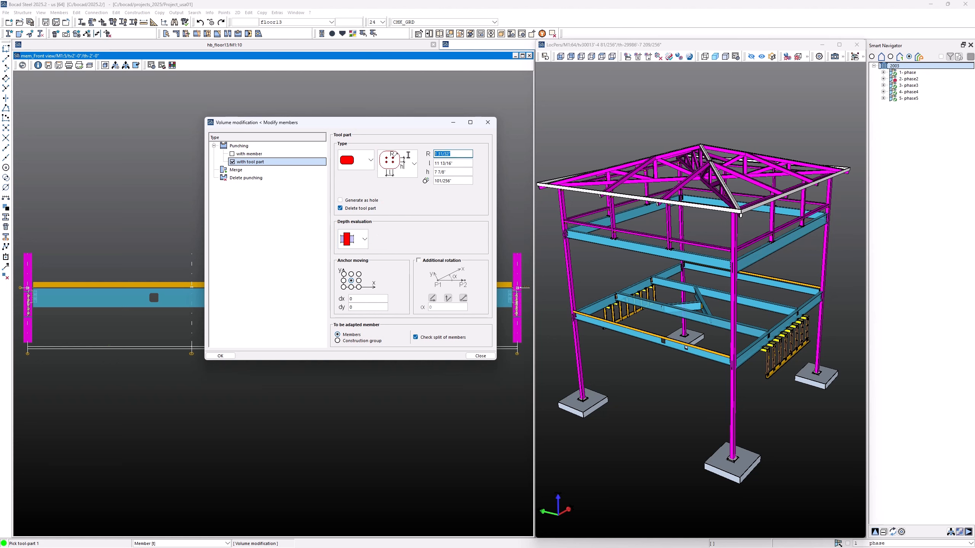
pyautogui.write('1')
pyautogui.press('Tab')
pyautogui.write('6')
pyautogui.press('Tab')
pyautogui.write('6')
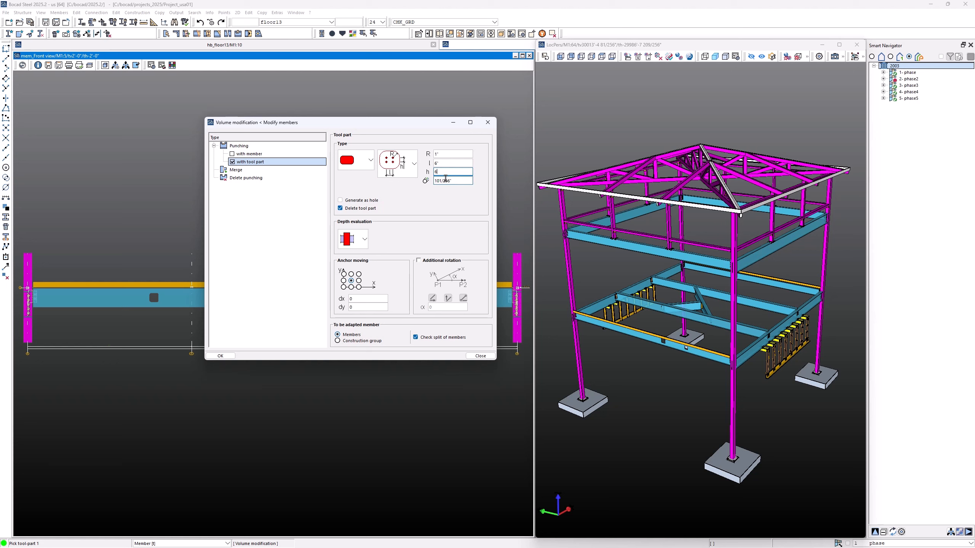
pyautogui.moveTo(457, 179); pyautogui.dragTo(409, 180)
pyautogui.write('1/')
# Punch the beam web at a free anchor point right of the second opening, picking the direction toward a point below the beam.
pyautogui.click(221, 356)
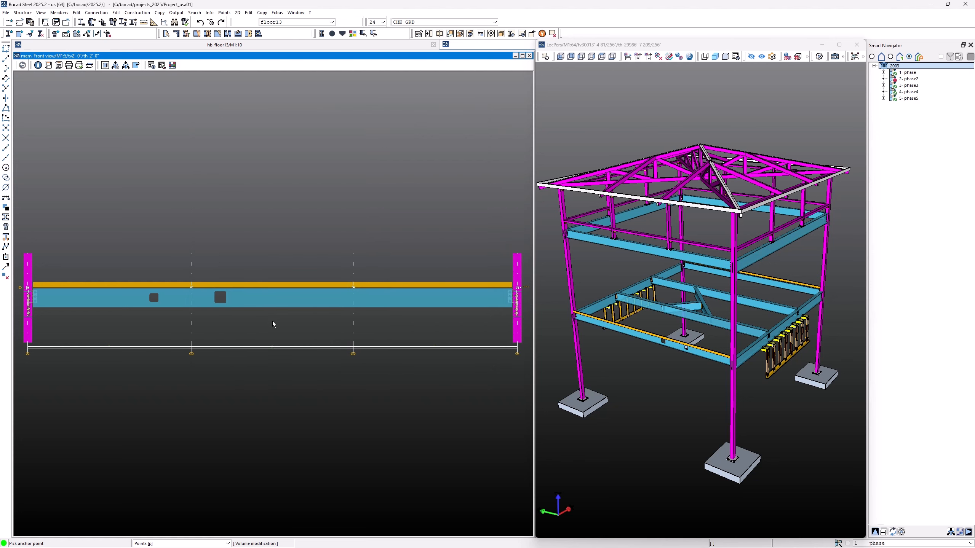
pyautogui.click(275, 302)
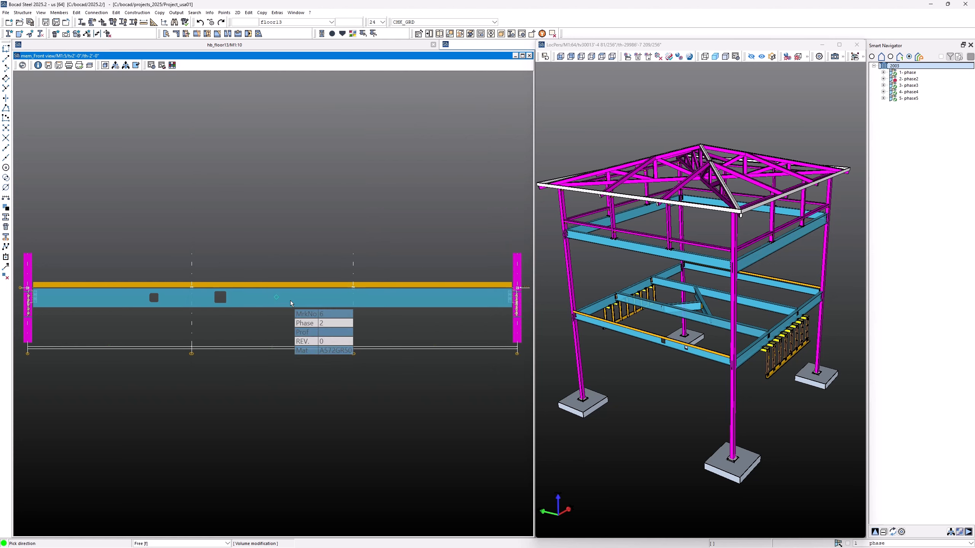
pyautogui.click(295, 322)
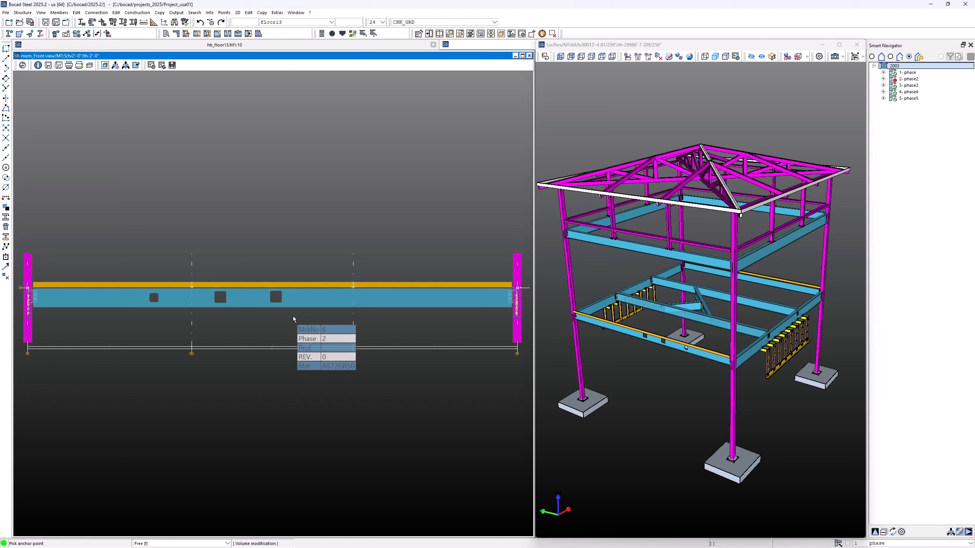